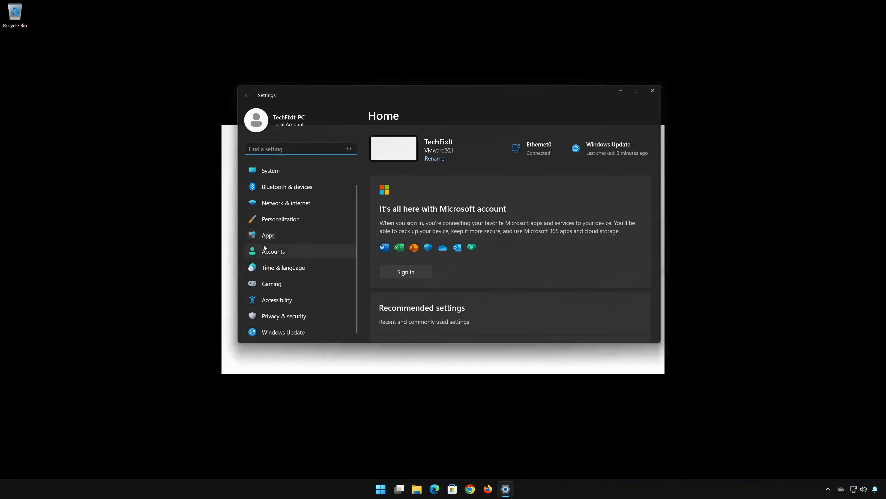
- Open the advanced options of OMEN Gaming Hub from the list of installed apps in Settings
left_click(292, 236)
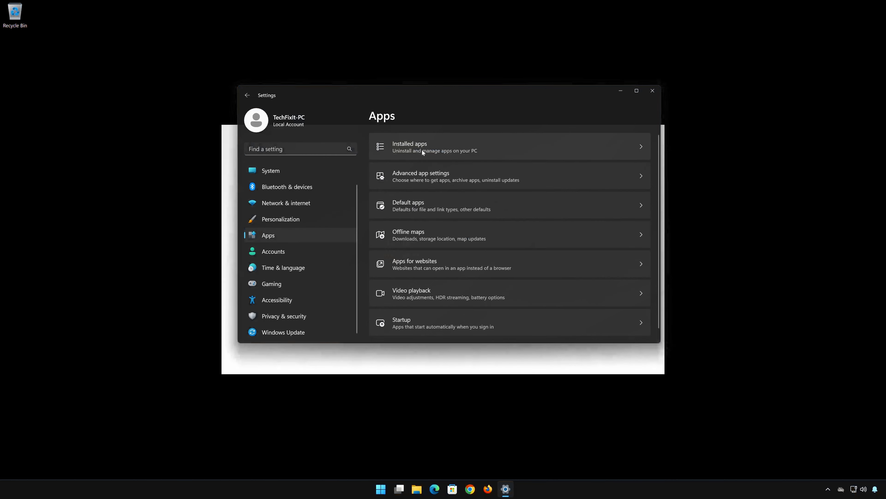
left_click(435, 148)
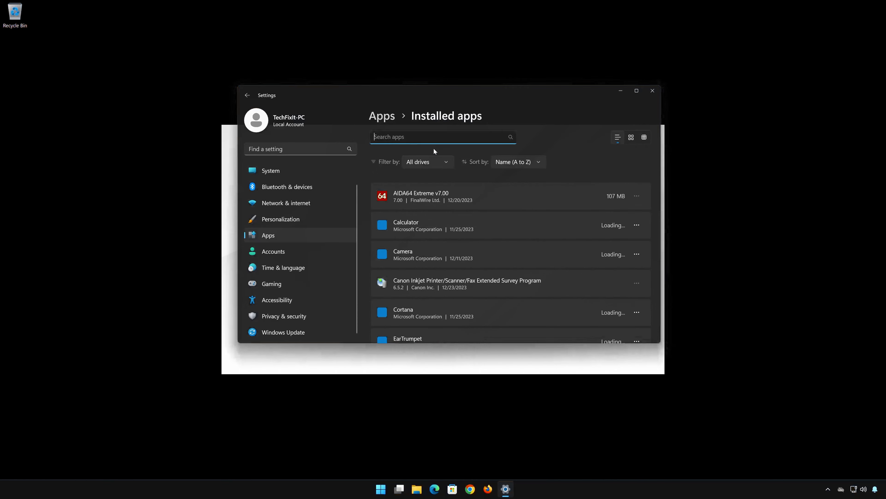
scroll(520, 214, "down", 3)
scroll(521, 219, "down", 10)
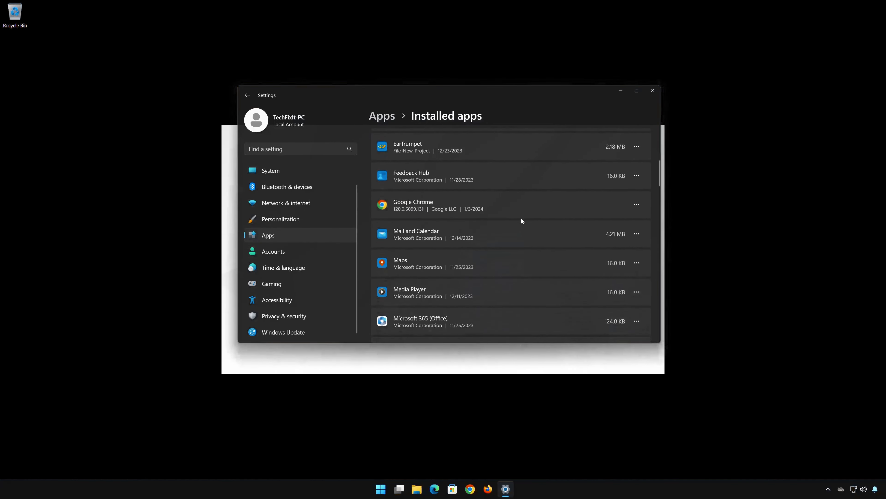
scroll(521, 220, "down", 5)
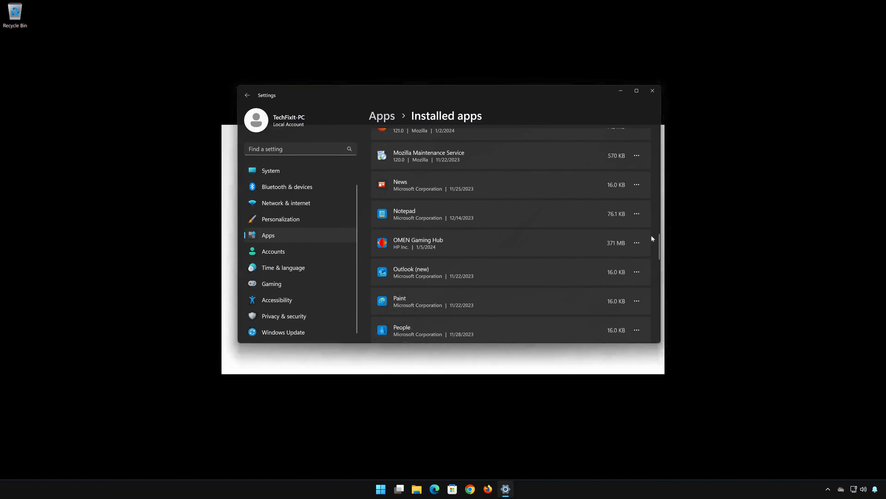
left_click(639, 243)
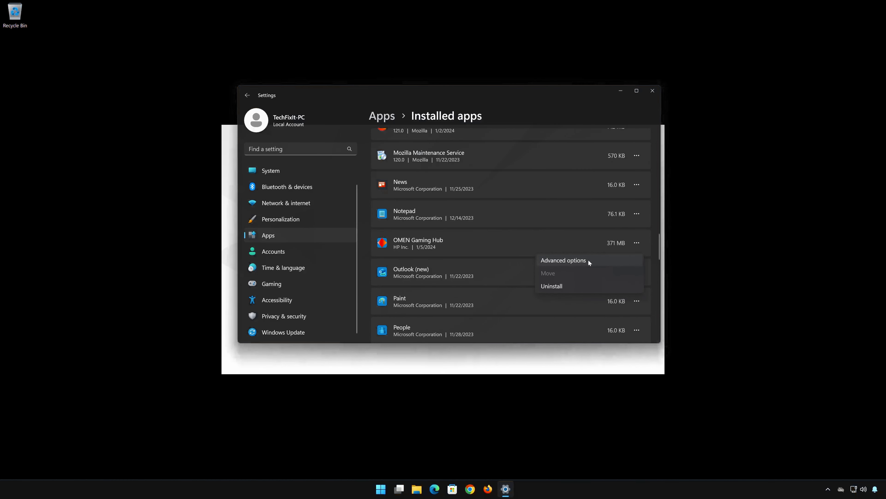
left_click(577, 261)
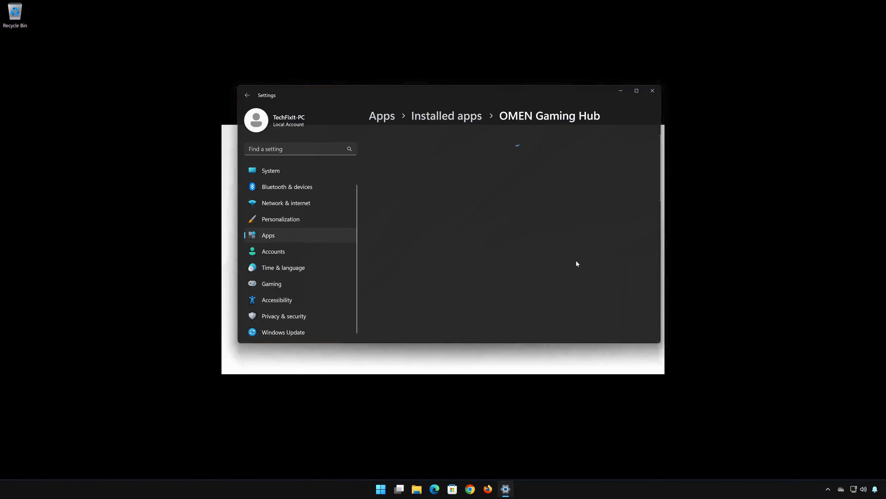
- Uninstall OMEN Gaming Hub and close the Settings window
scroll(576, 261, "down", 10)
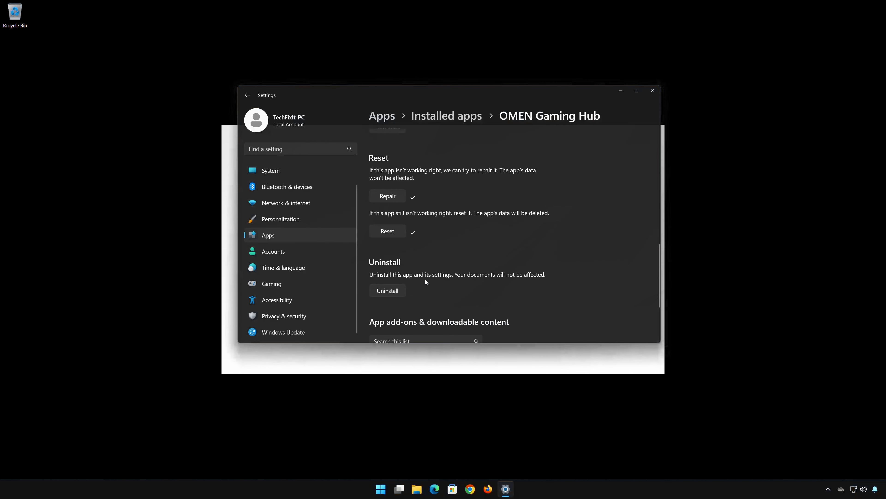
left_click(390, 296)
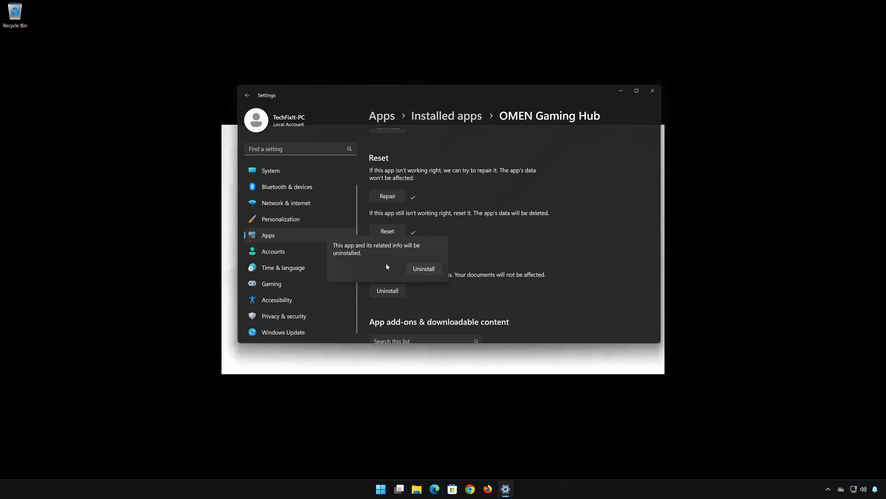
left_click(430, 270)
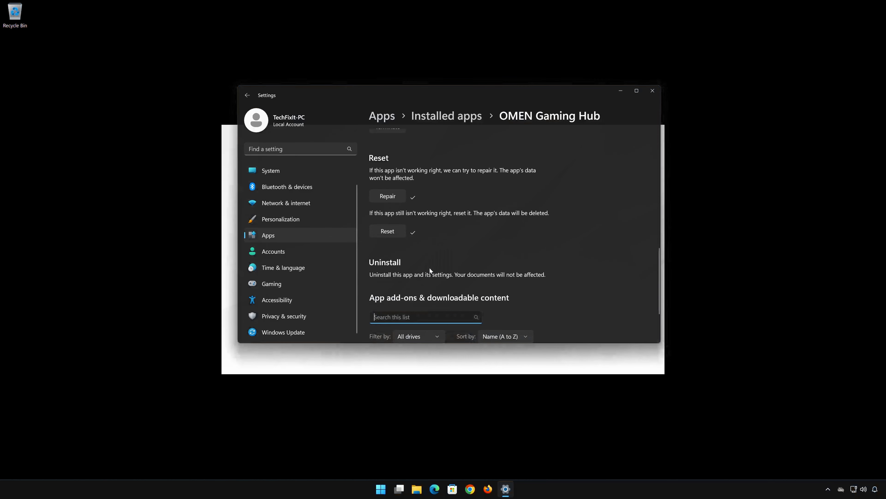
left_click(652, 92)
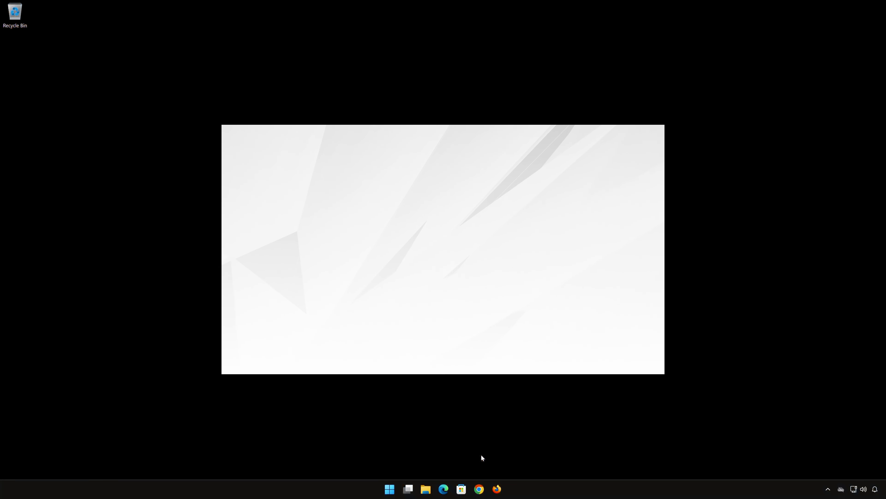
- Switch to Microsoft Store, search for "omen gam" and install the OMEN Gaming Hub app
left_click(462, 489)
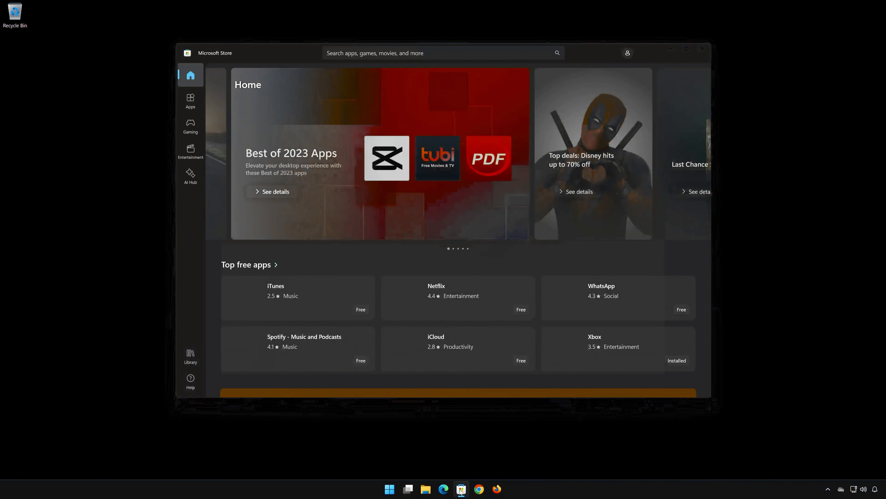
left_click(396, 46)
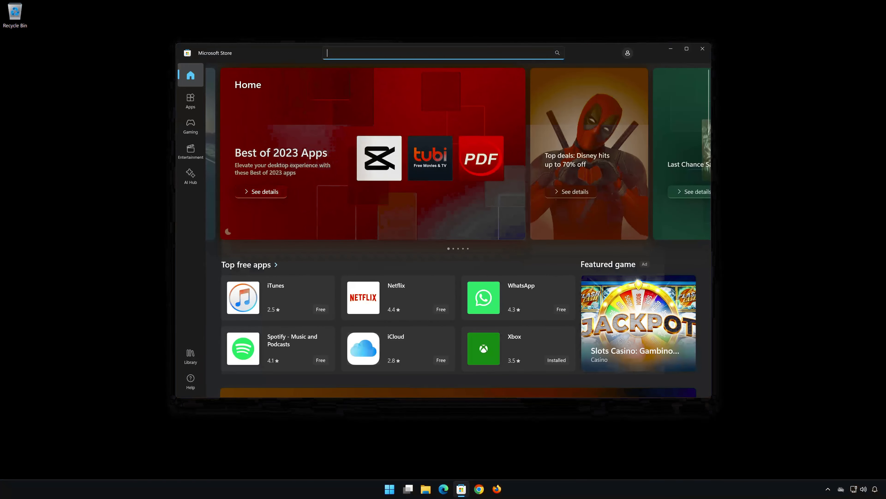
type("omw")
type("n")
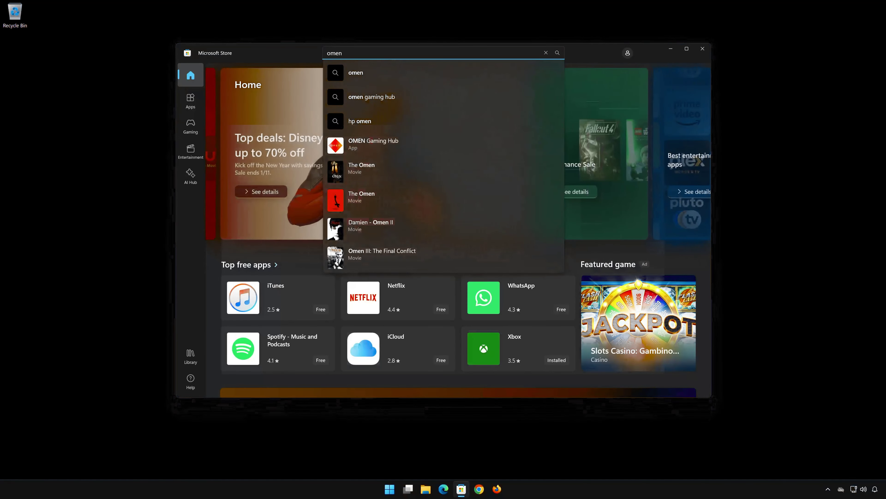
type(" gam")
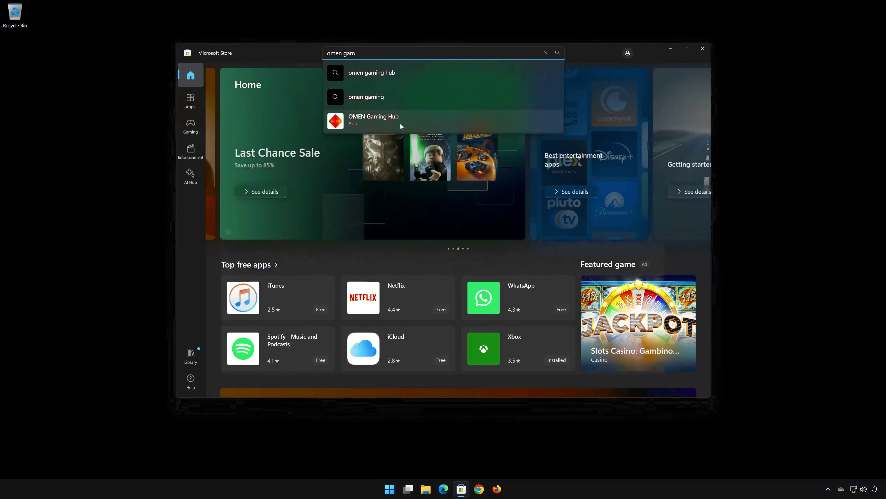
left_click(400, 123)
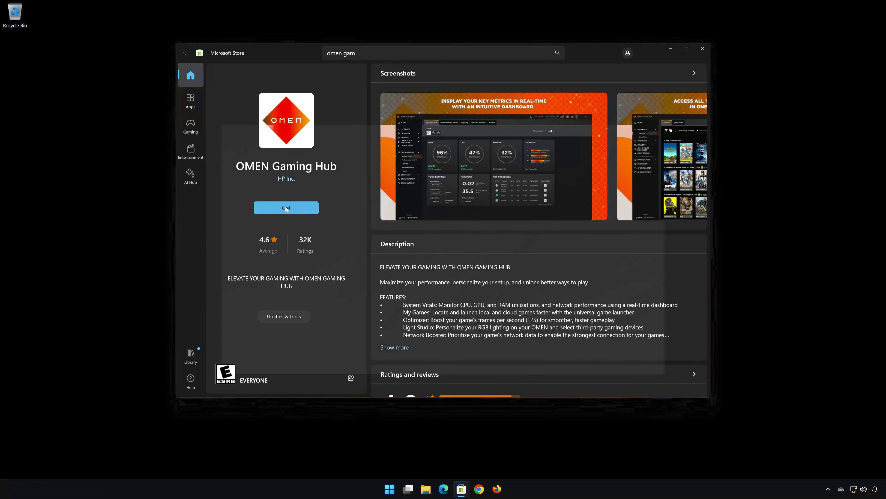
left_click(285, 207)
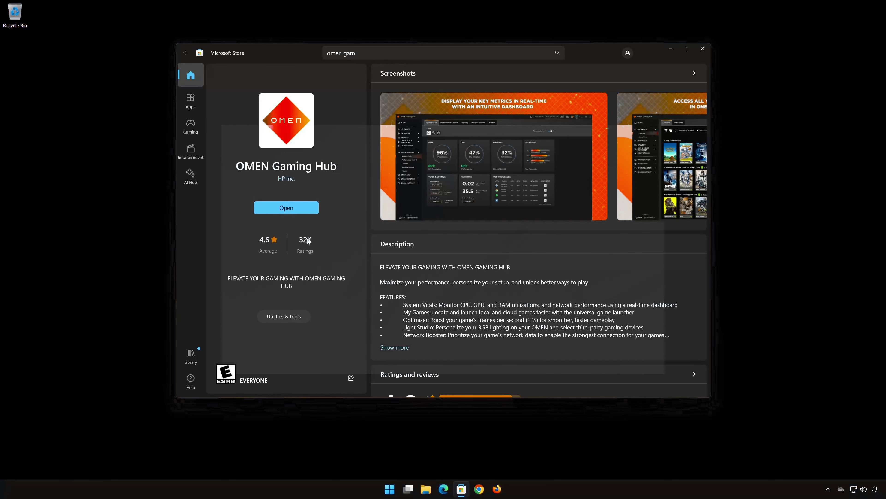
- Launch the newly installed OMEN Gaming Hub, proceed past its intro and accept all data collection options
left_click(292, 209)
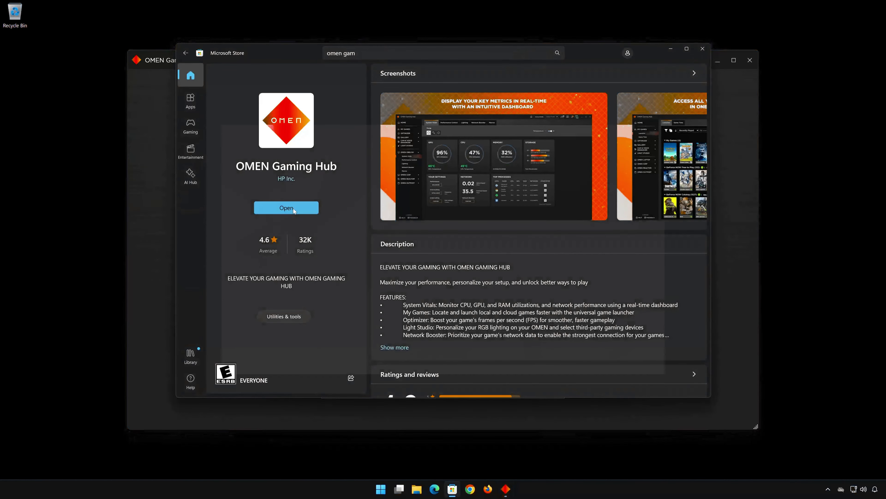
left_click(164, 65)
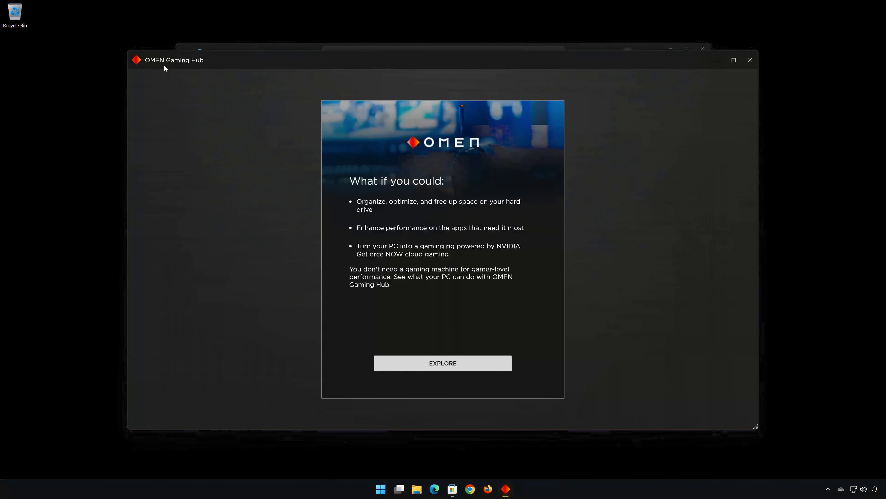
left_click(471, 365)
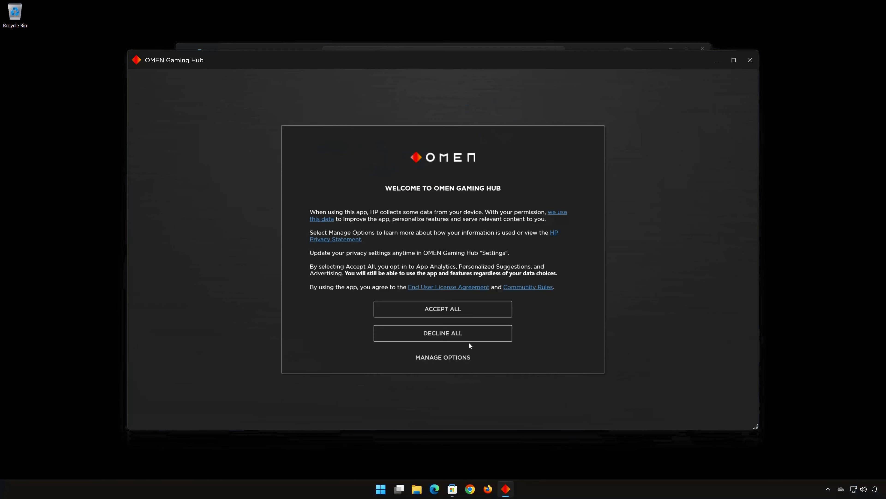
left_click(459, 310)
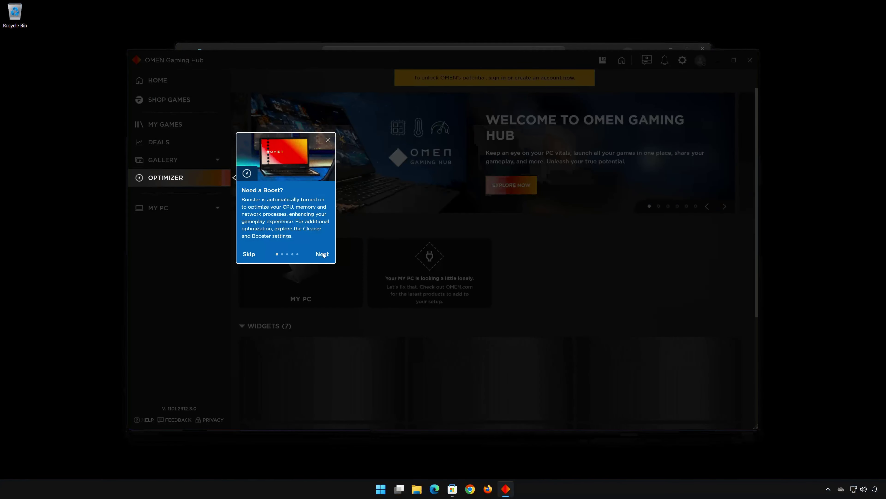
- Go through the OMEN Gaming Hub welcome tour to its end and close the Microsoft Store window
left_click(322, 254)
left_click(321, 194)
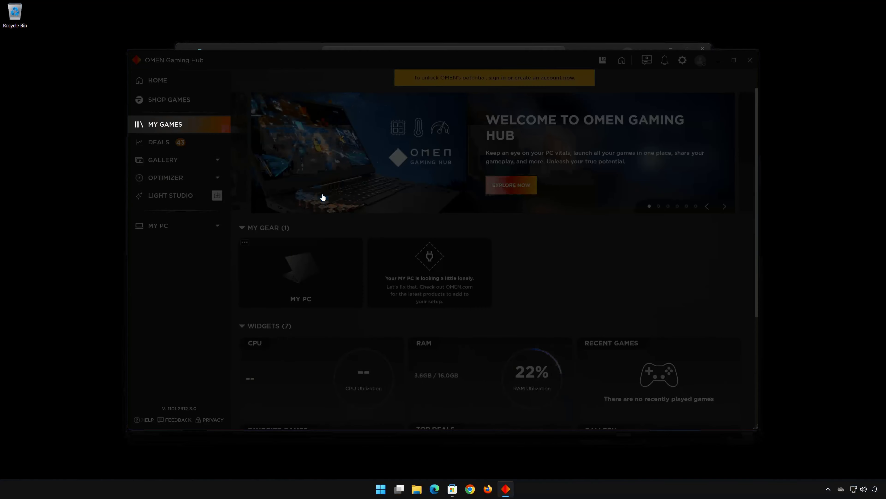
left_click(324, 204)
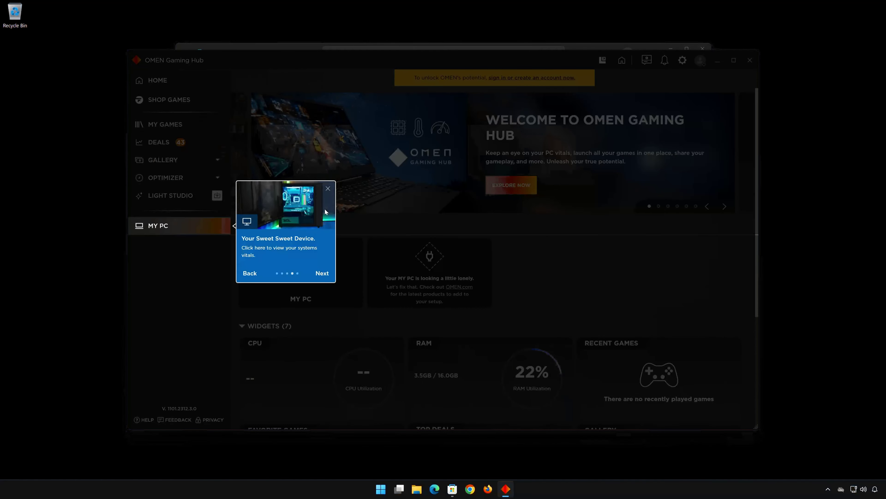
left_click(325, 274)
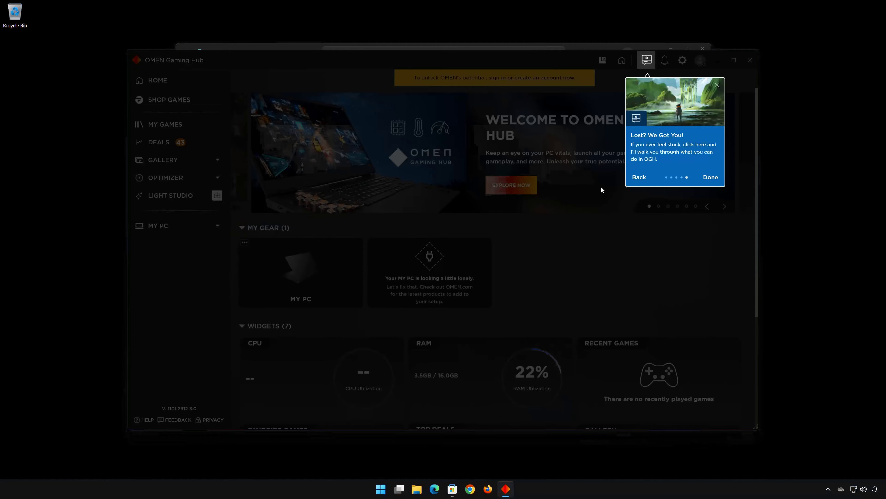
left_click(711, 177)
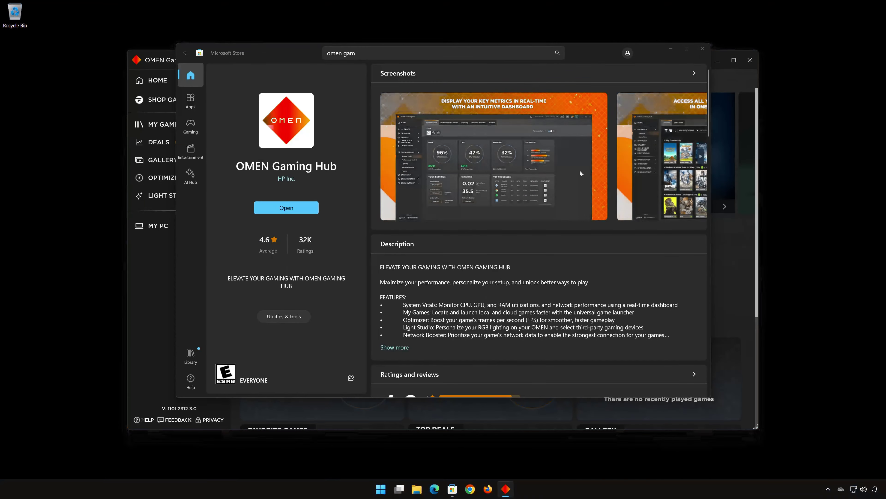
left_click(702, 49)
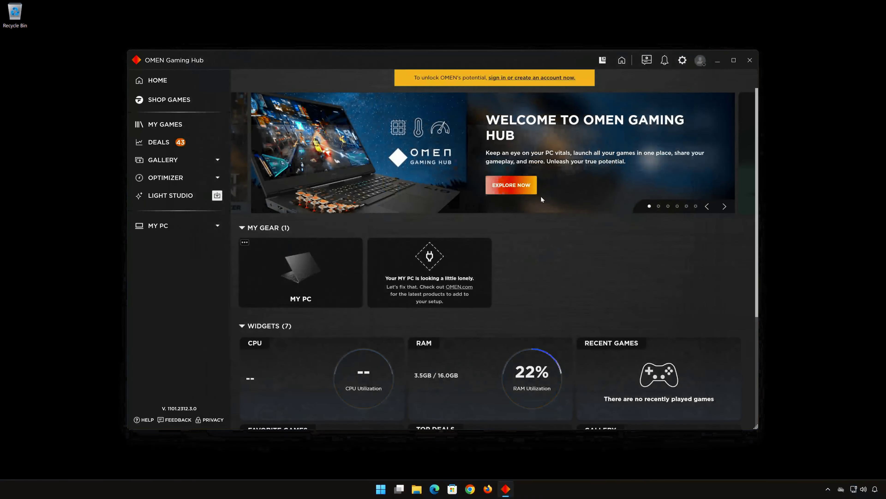
- Look over the OMEN Gaming Hub home page widgets and featured banners, and view the available account sign-in options
scroll(535, 204, "down", 5)
scroll(536, 205, "up", 2)
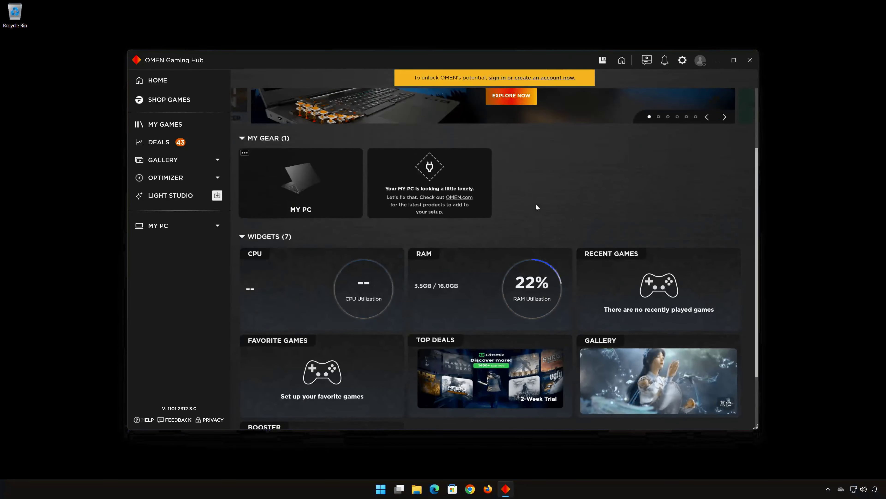
scroll(537, 207, "up", 3)
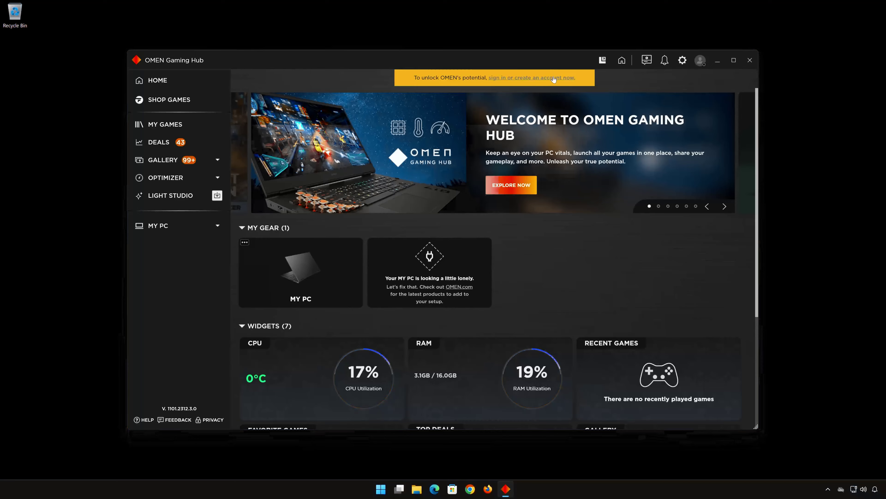
left_click(724, 207)
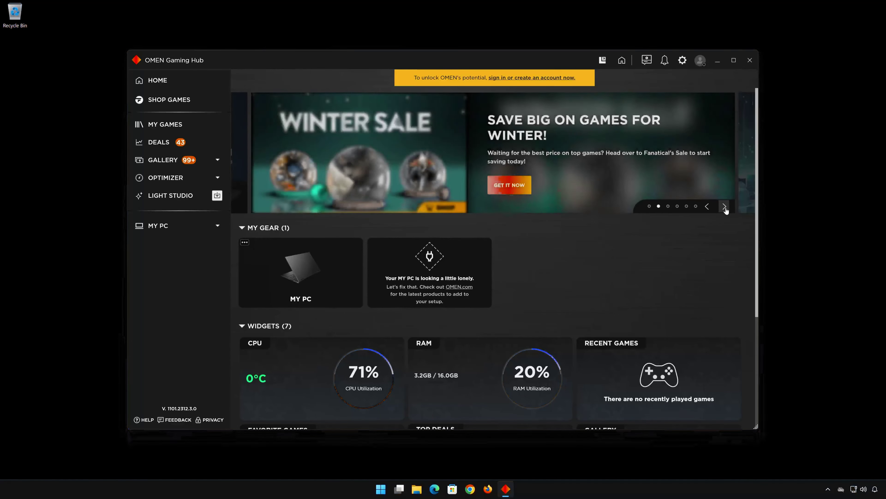
left_click(725, 207)
left_click(555, 78)
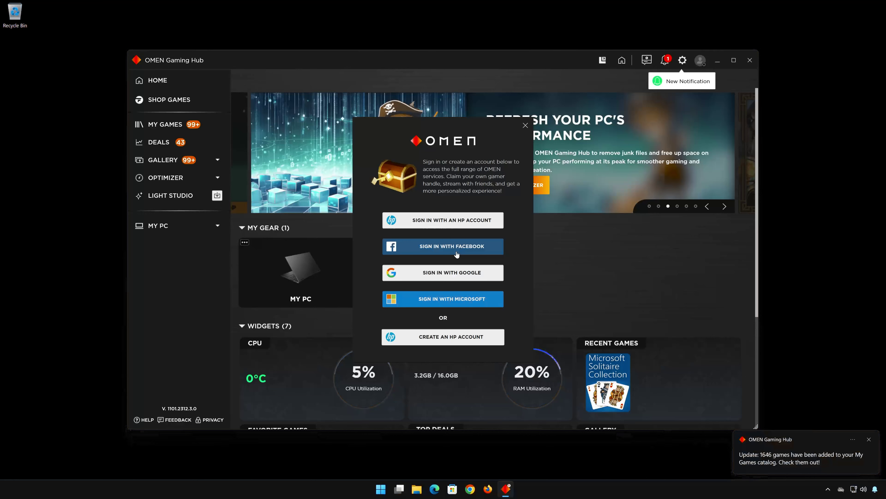
left_click(524, 126)
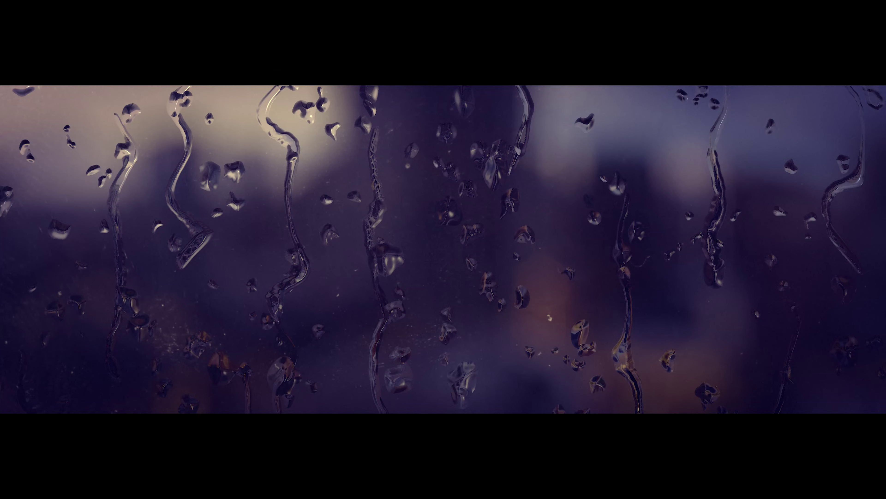